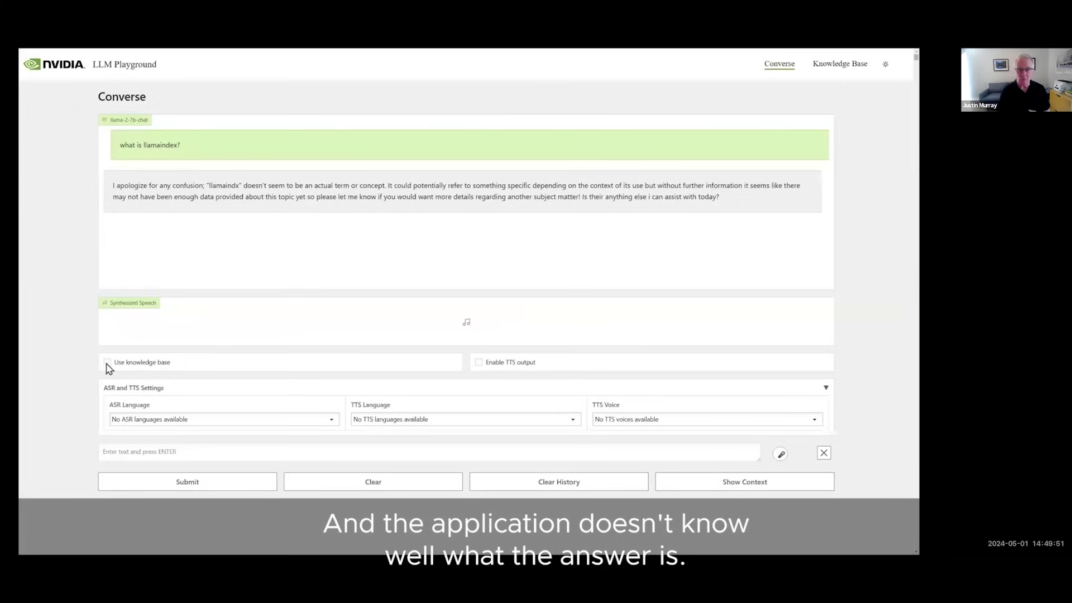
Step: Ask the LLM Playground 'what is llamaind' and submit the question
{"action": "left_click", "coordinate": [117, 453]}
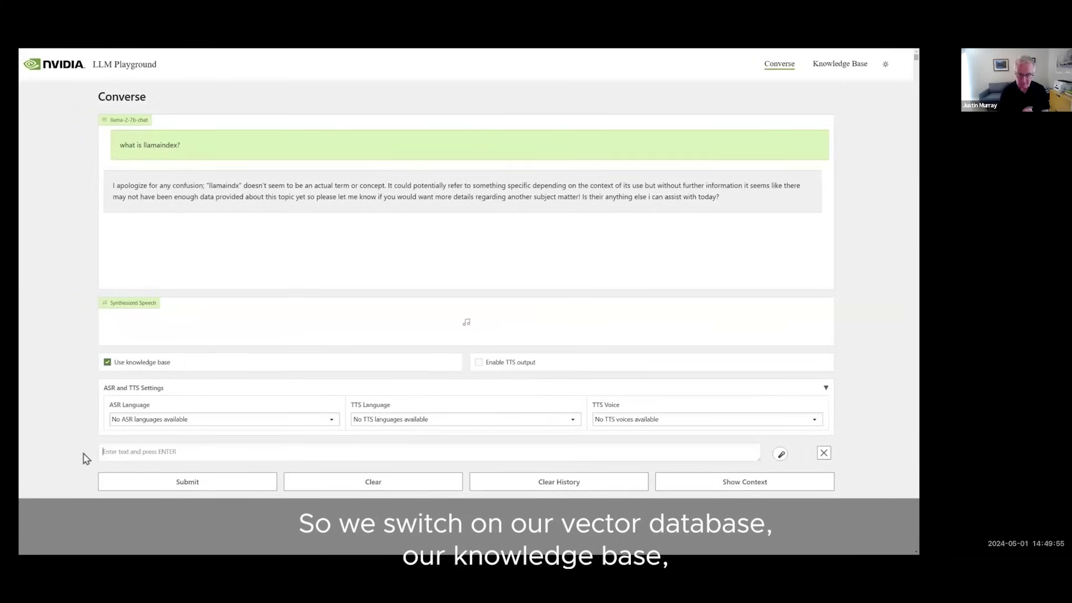
{"action": "type", "text": "what is llamaindex?"}
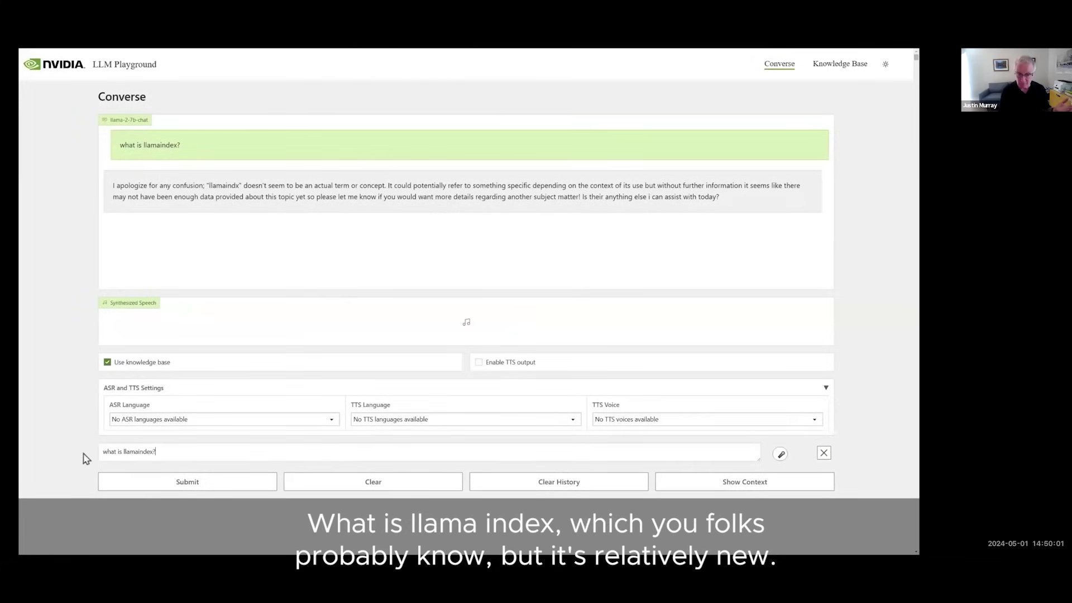
{"action": "left_click", "coordinate": [114, 485]}
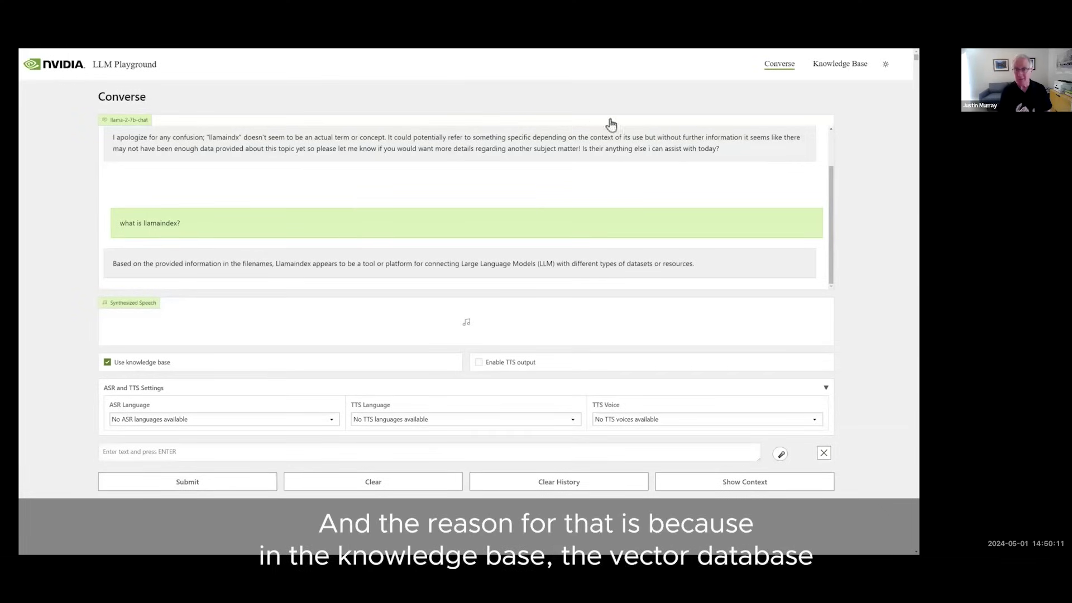
Step: Review the uploaded files on the Knowledge Base tab, return to Converse, and exit full screen
{"action": "left_click", "coordinate": [827, 71]}
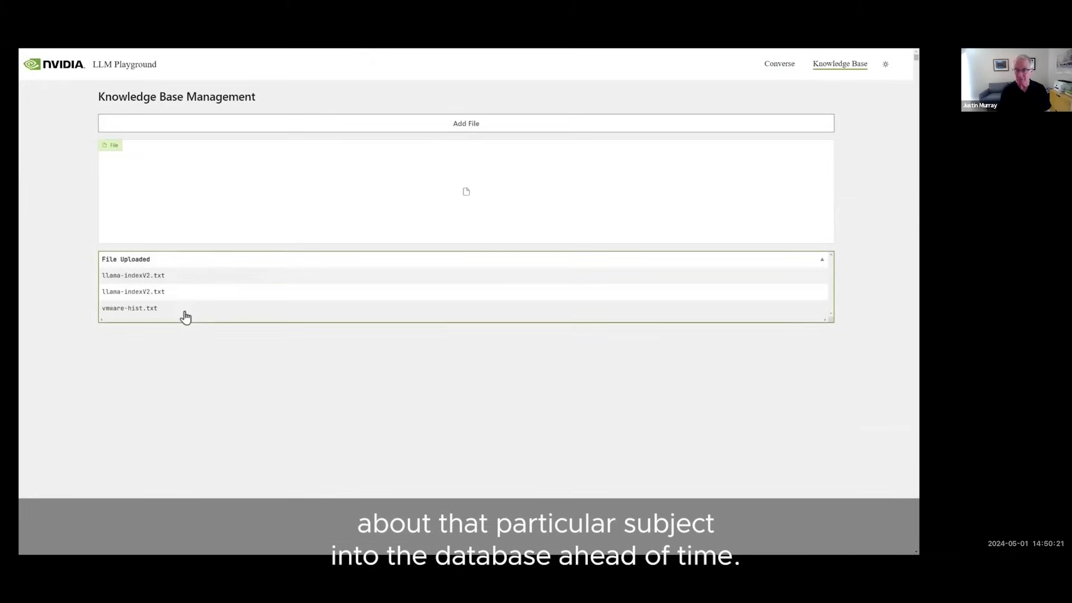
{"action": "left_click", "coordinate": [775, 68]}
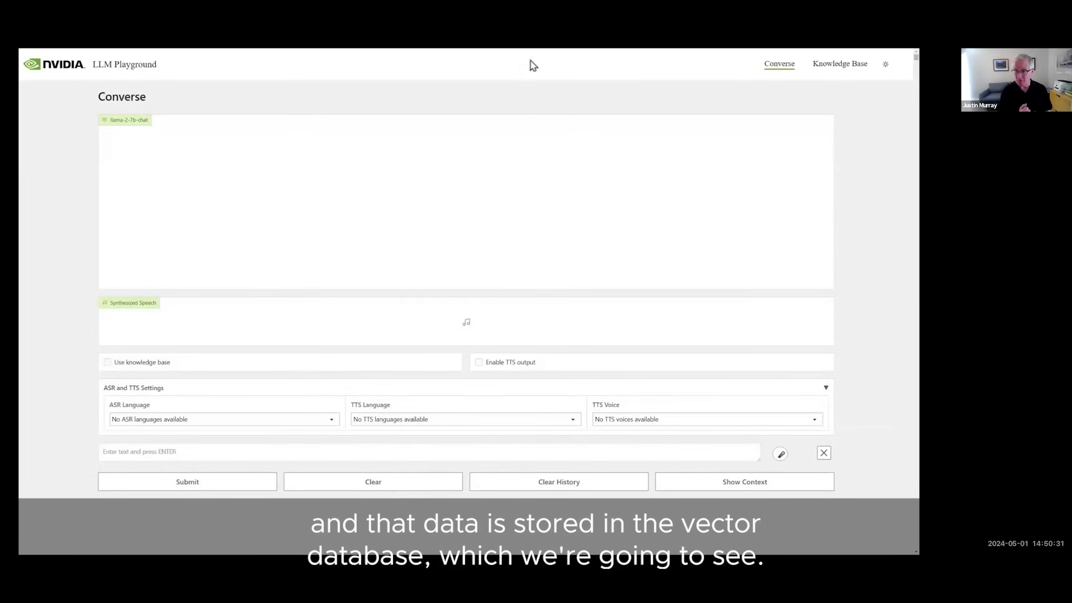
{"action": "key", "text": "F11"}
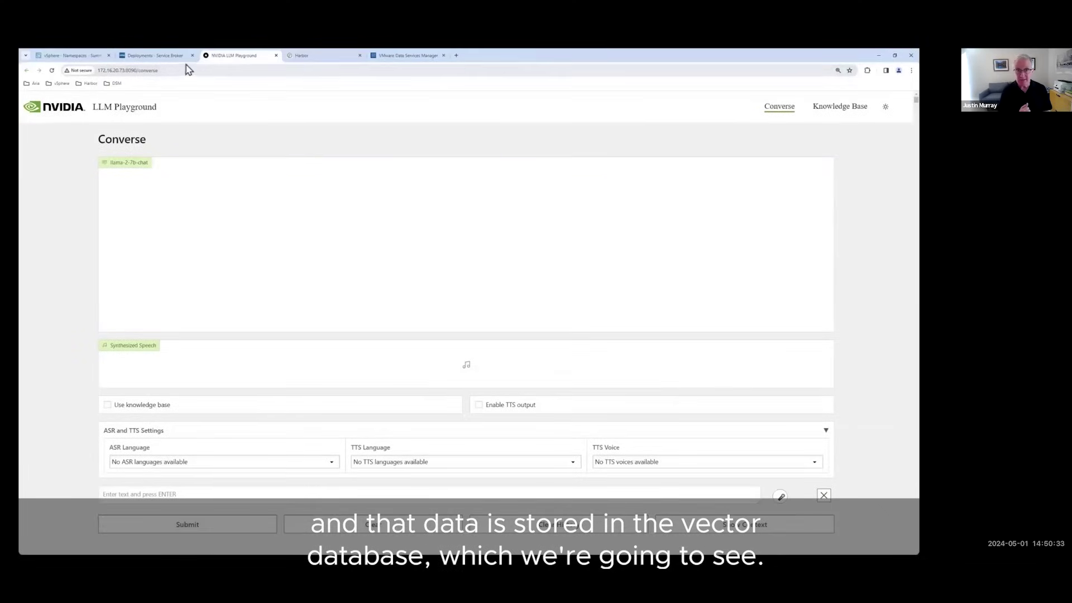
{"action": "left_click", "coordinate": [155, 56]}
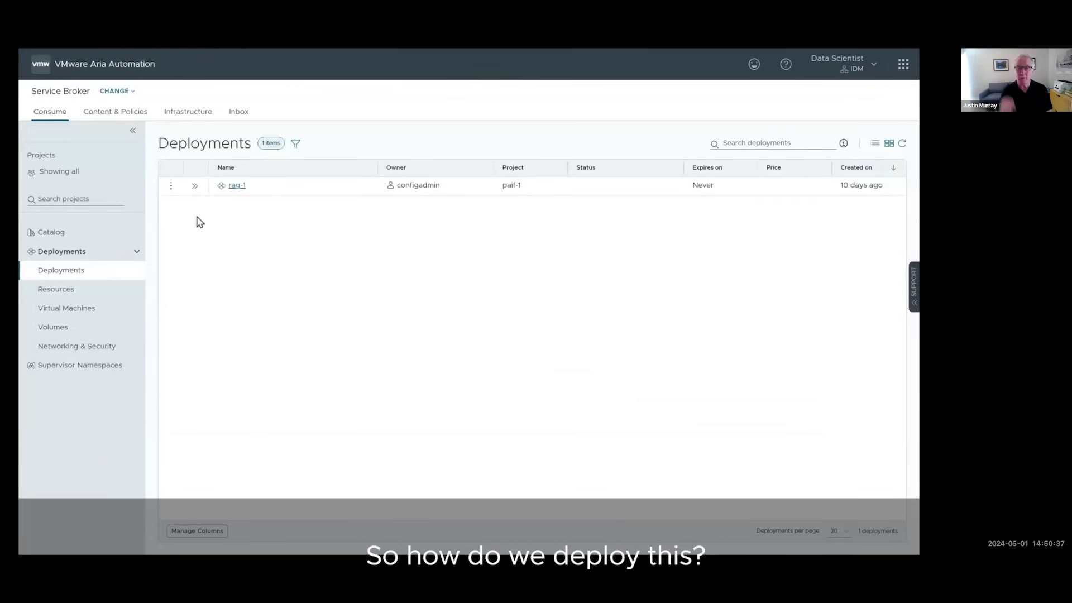
Step: Request the AI Workstation item from the Aria Automation service catalog
{"action": "left_click", "coordinate": [118, 239]}
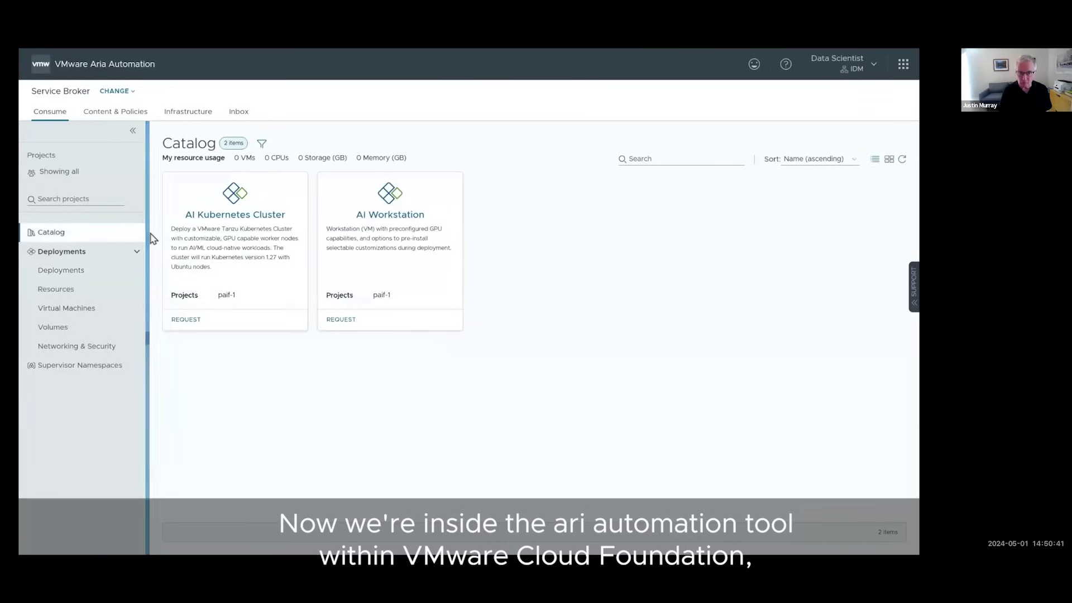
{"action": "left_click", "coordinate": [360, 322]}
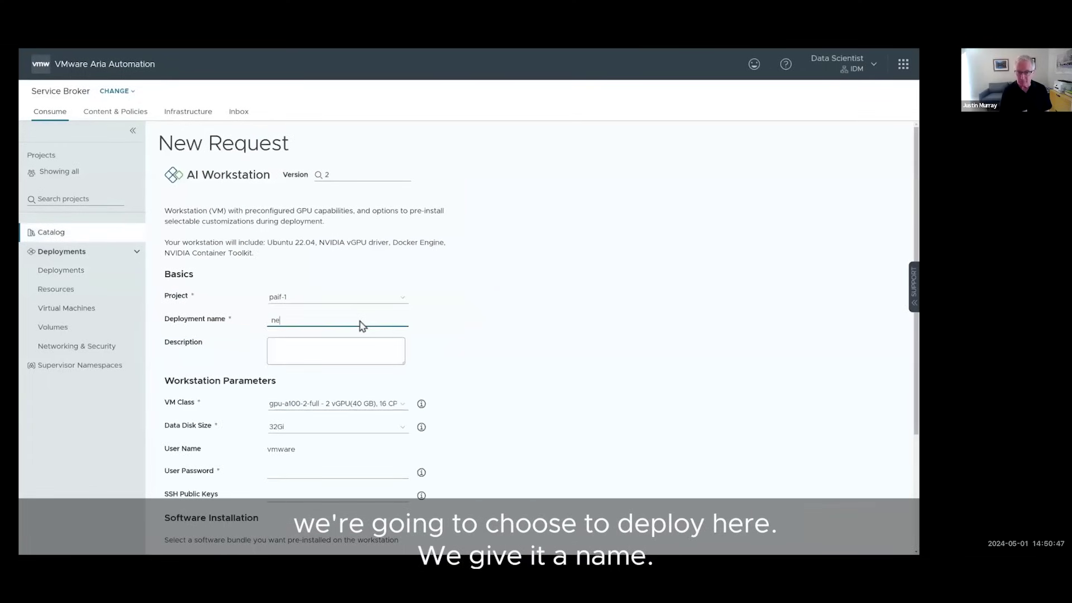
Step: Name the deployment 'new-ai-app' and paste in the RAG application description
{"action": "type", "text": "new-ai-app"}
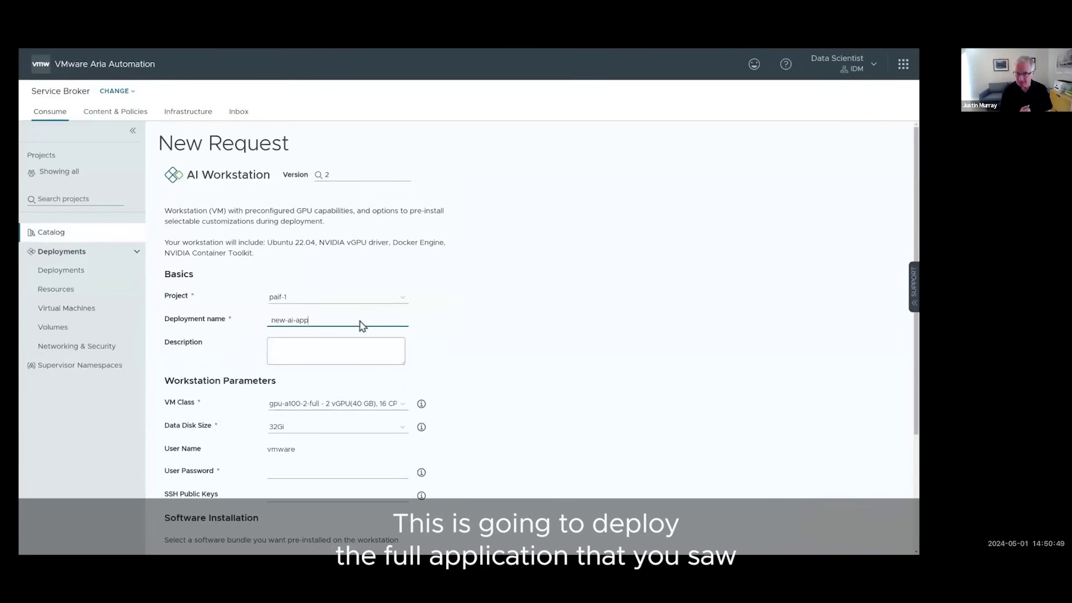
{"action": "left_click", "coordinate": [369, 342]}
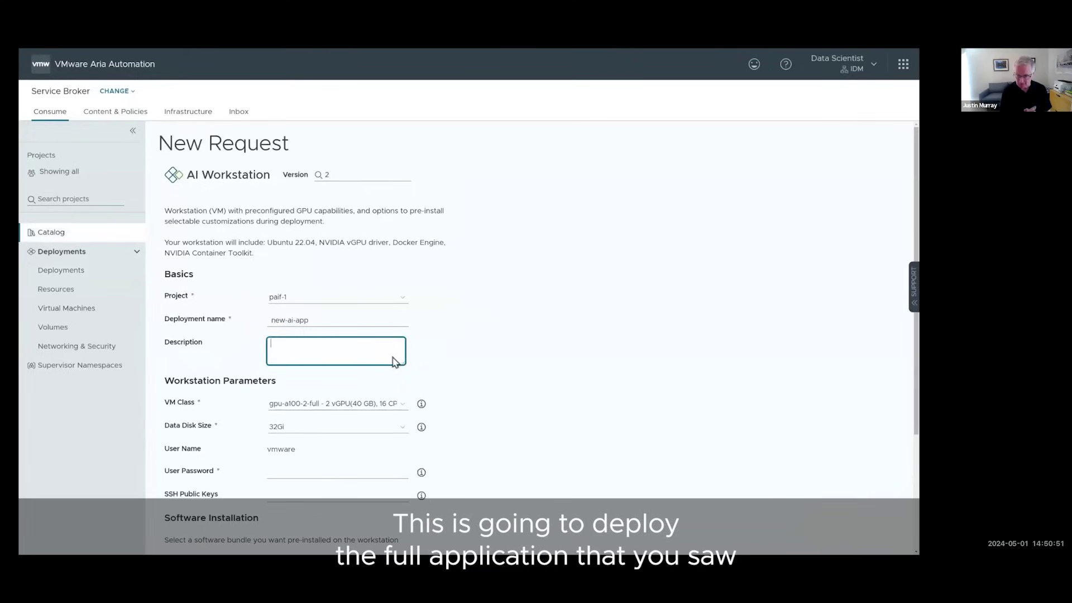
{"action": "type", "text": "A new Retrieval Augmented Generation (RAG) application"}
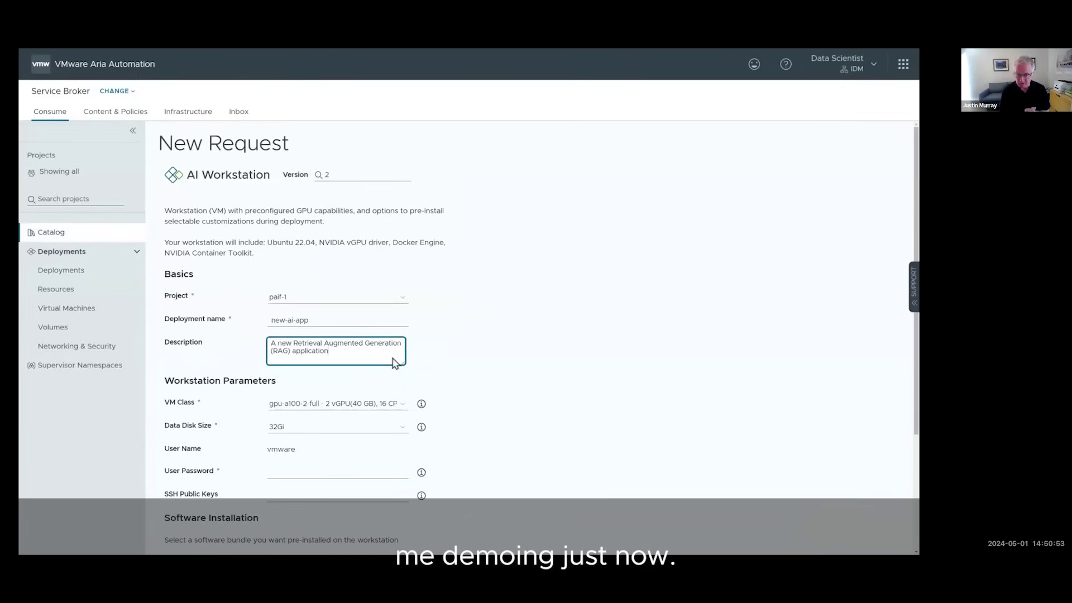
Step: Keep the gpu-a100-2-full VM class, set a 128Gi data disk, and enter the user password
{"action": "left_click", "coordinate": [401, 412]}
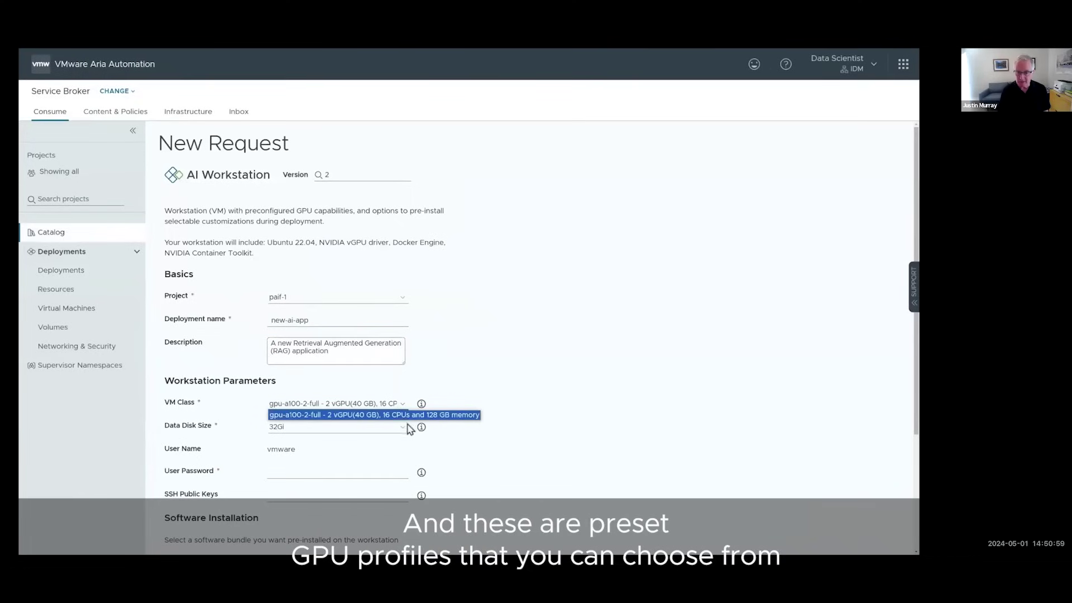
{"action": "left_click", "coordinate": [414, 430]}
{"action": "left_click", "coordinate": [408, 432]}
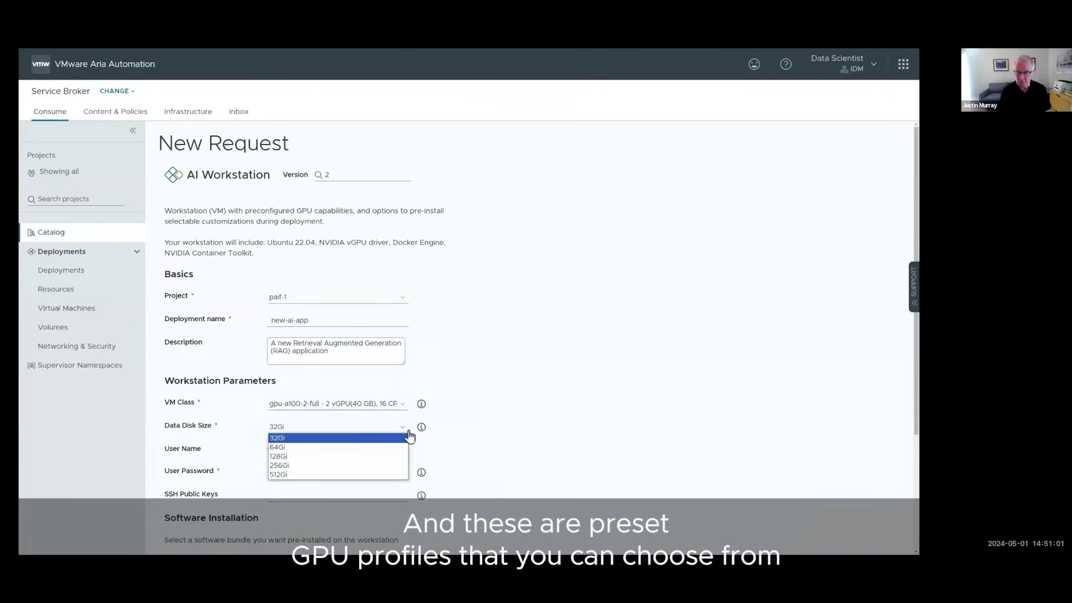
{"action": "left_click", "coordinate": [368, 457]}
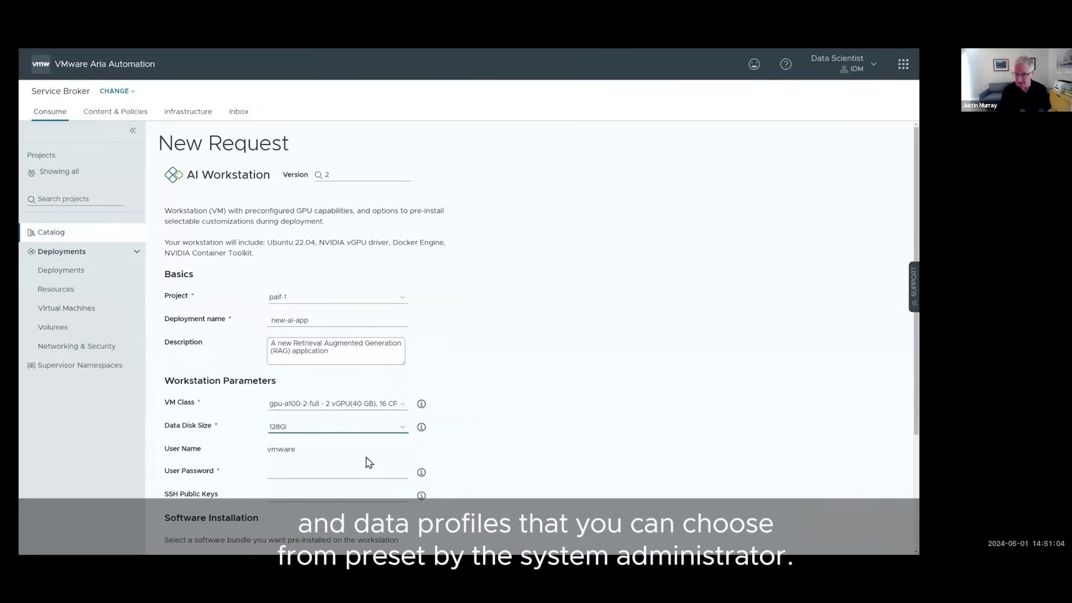
{"action": "left_click", "coordinate": [343, 472]}
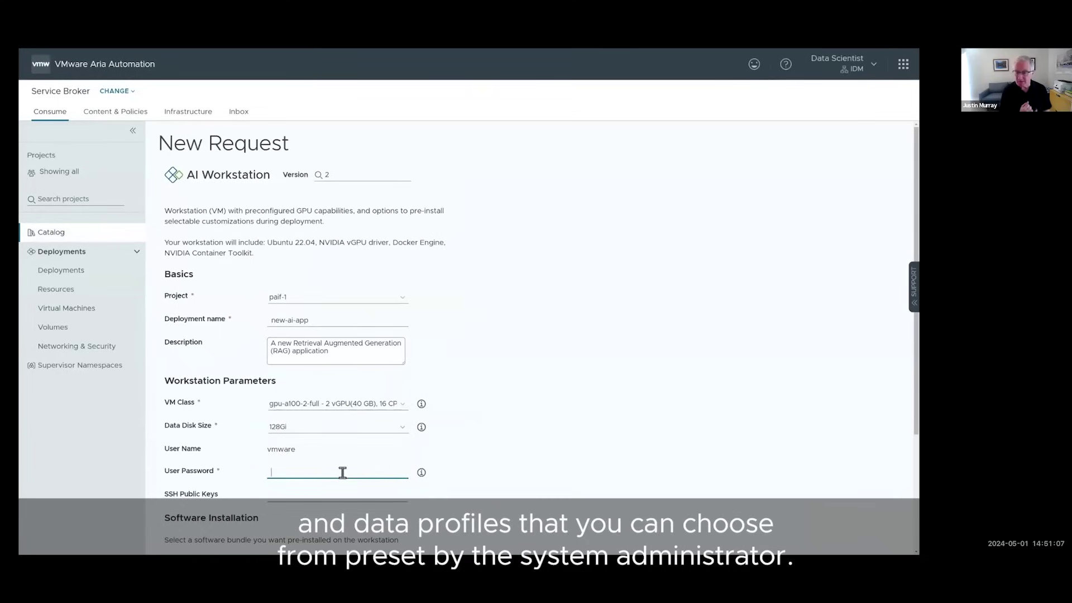
{"action": "type", "text": "VMware1!23"}
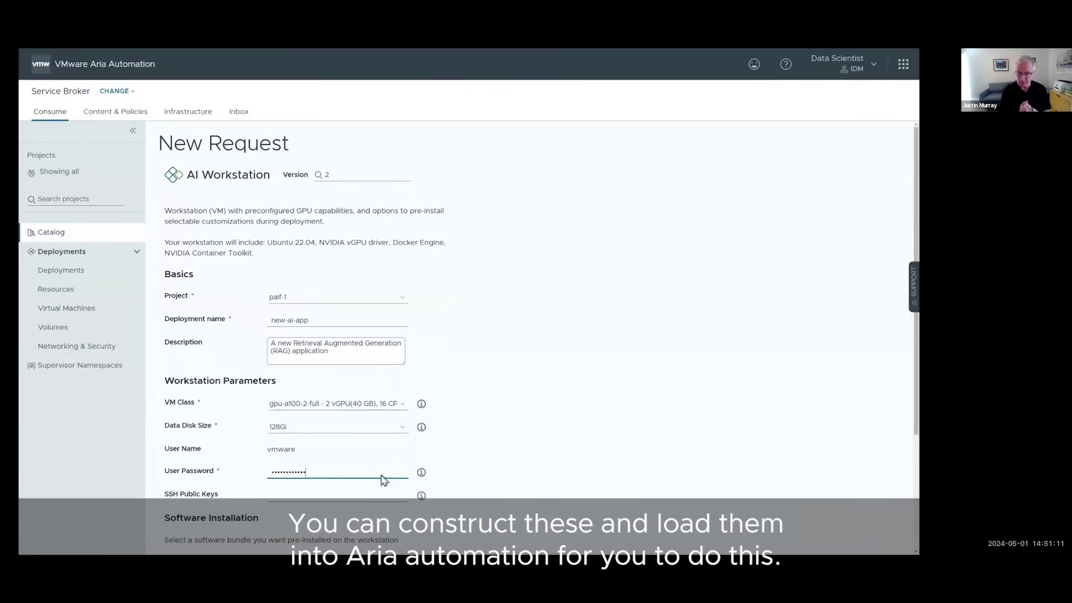
{"action": "scroll", "coordinate": [416, 465], "scroll_direction": "down", "scroll_amount": 3}
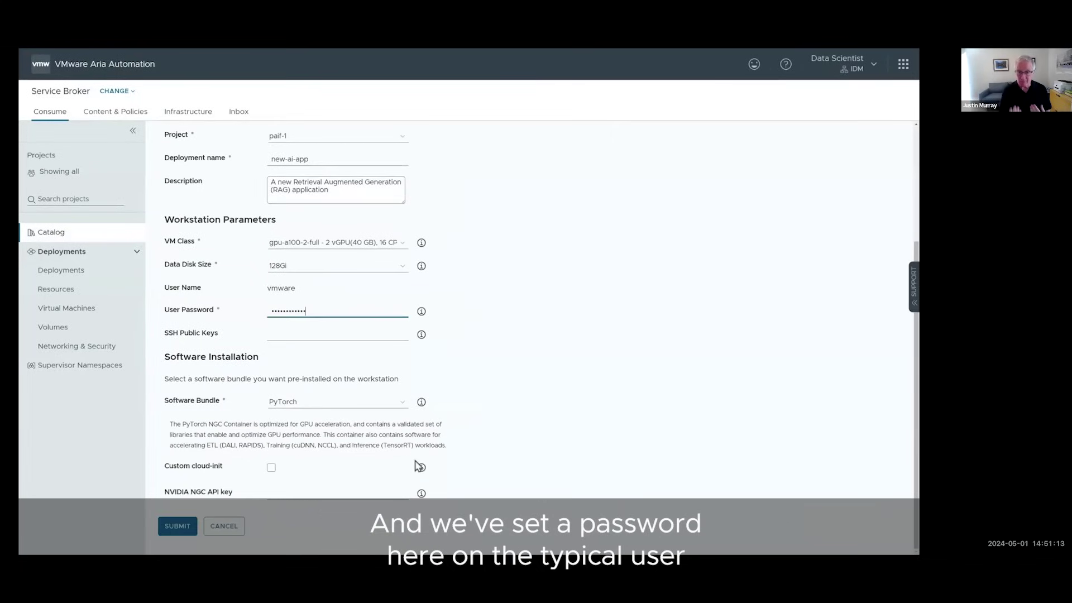
Step: Choose the Generative AI Workflow - RAG bundle, paste the NGC API key, and submit
{"action": "left_click", "coordinate": [385, 411]}
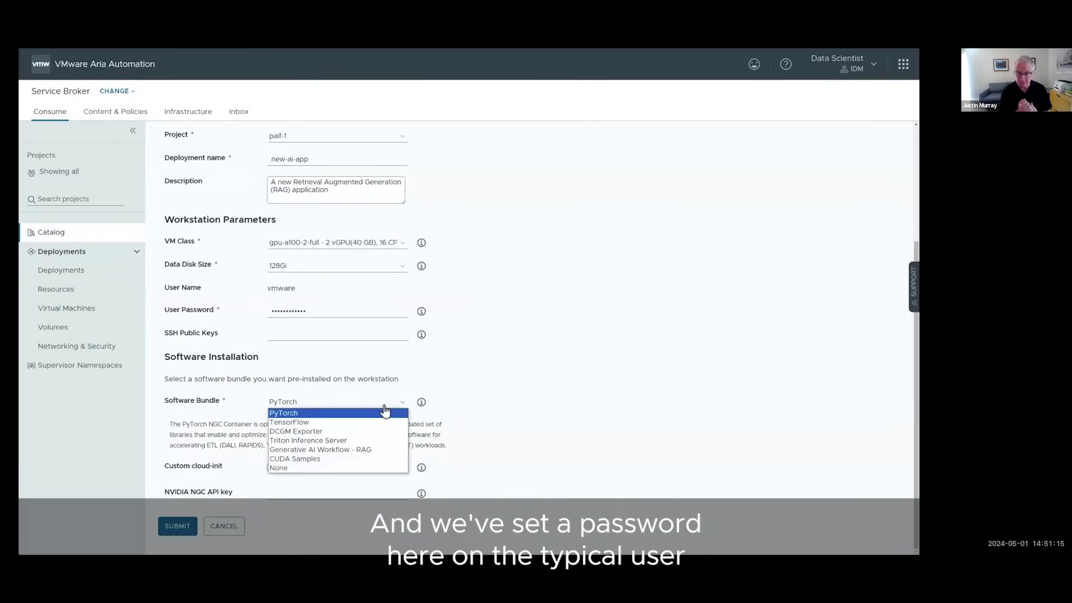
{"action": "left_click", "coordinate": [384, 456]}
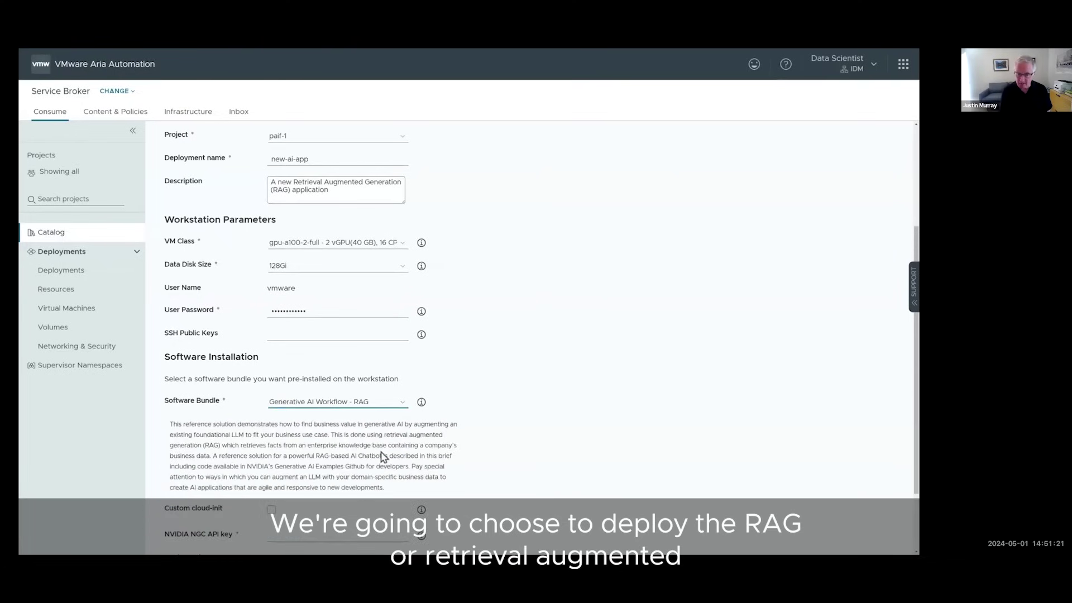
{"action": "scroll", "coordinate": [508, 451], "scroll_direction": "down", "scroll_amount": 2}
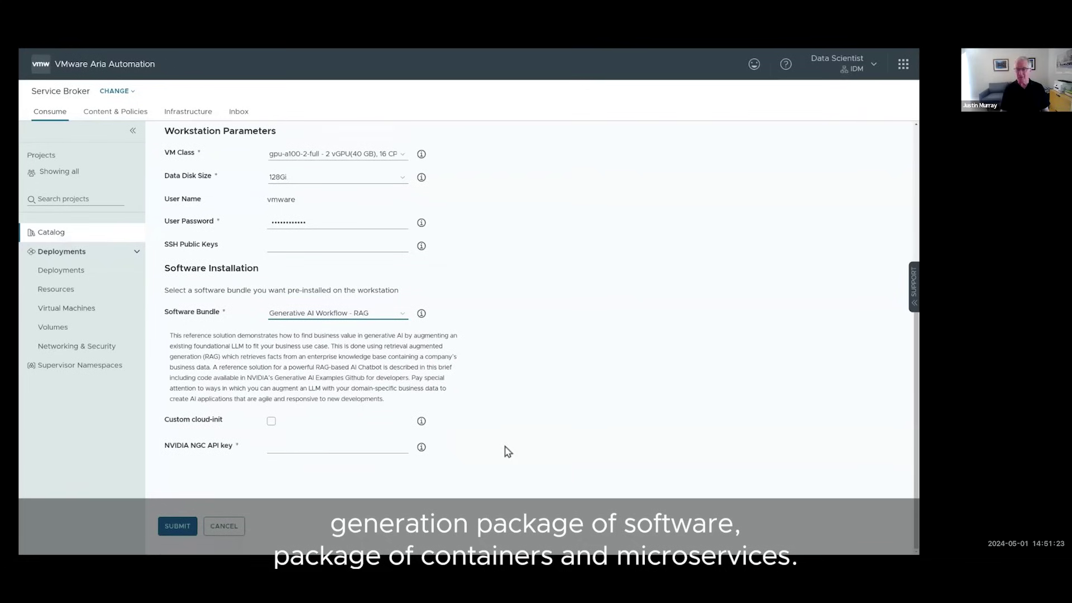
{"action": "left_click", "coordinate": [370, 446]}
{"action": "key", "text": "ctrl+v"}
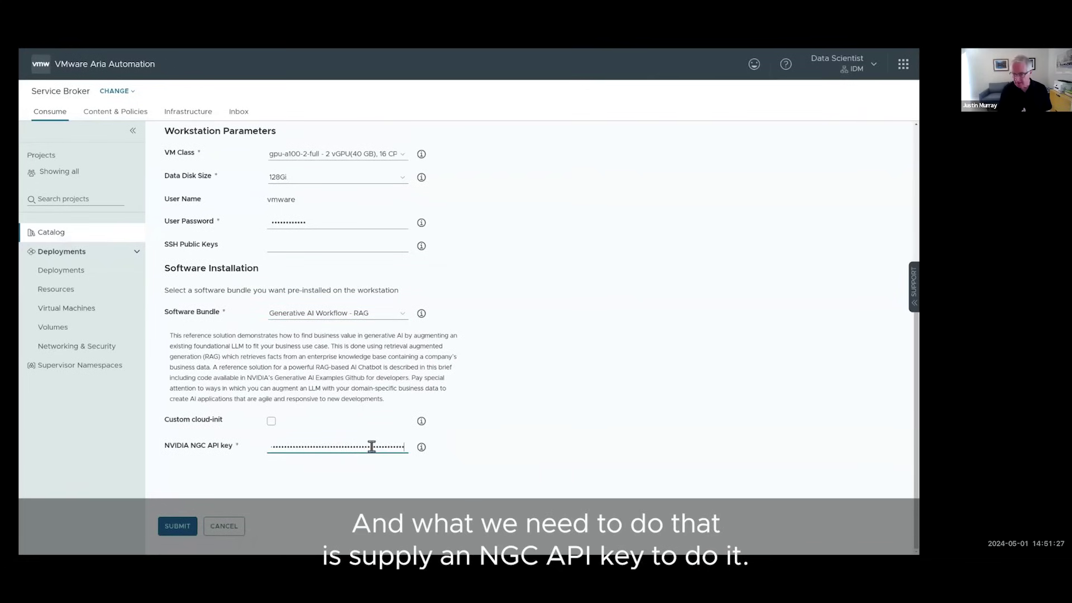
{"action": "left_click", "coordinate": [178, 527]}
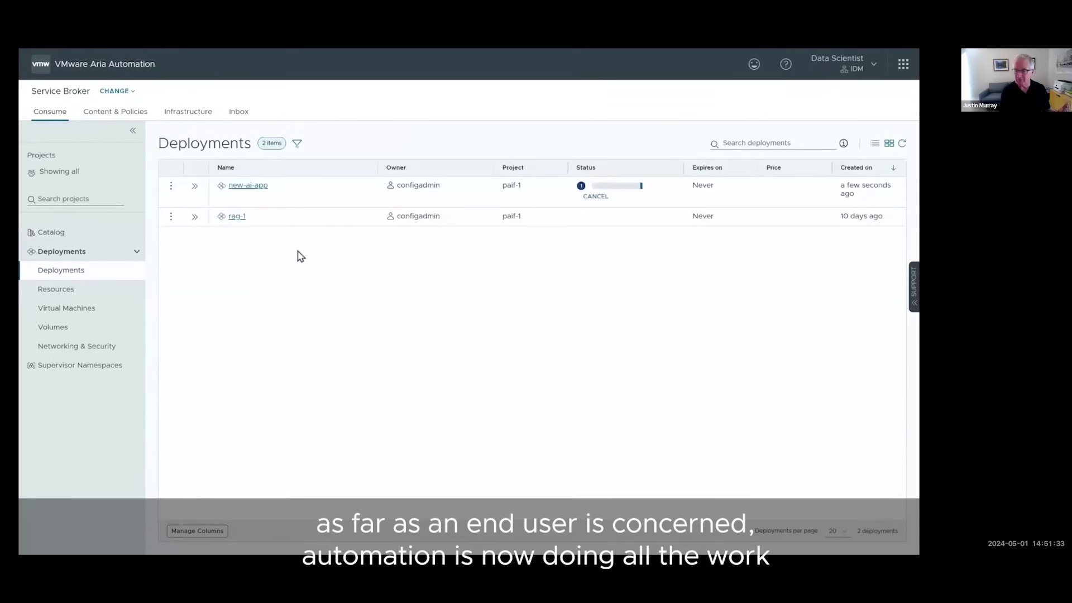
Step: Open new-ai-app's details and view the Workstation VM section after creation succeeds
{"action": "left_click", "coordinate": [266, 190]}
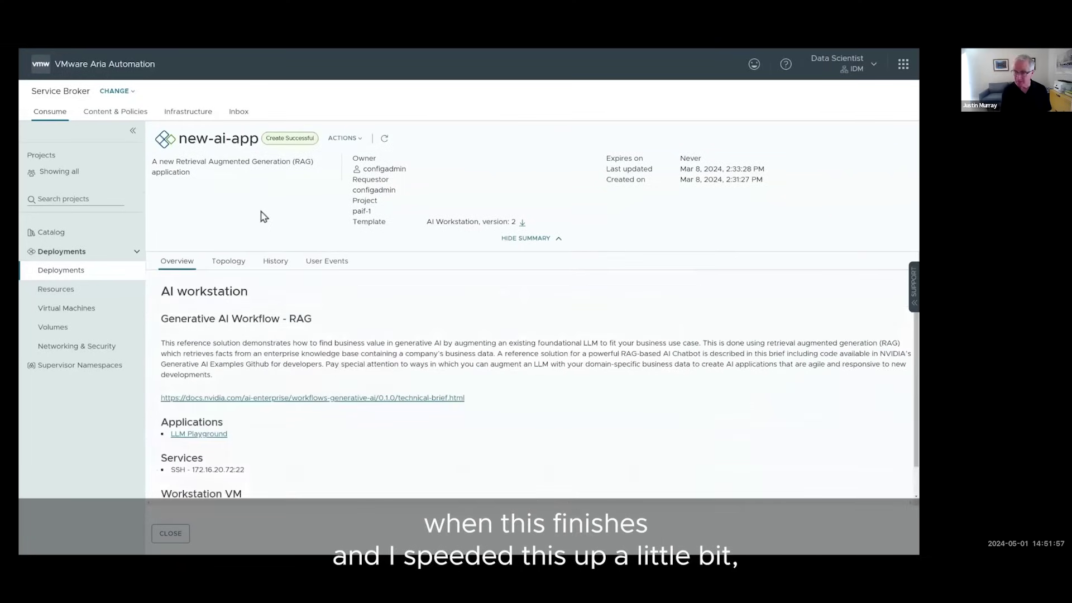
{"action": "scroll", "coordinate": [264, 216], "scroll_direction": "down", "scroll_amount": 1}
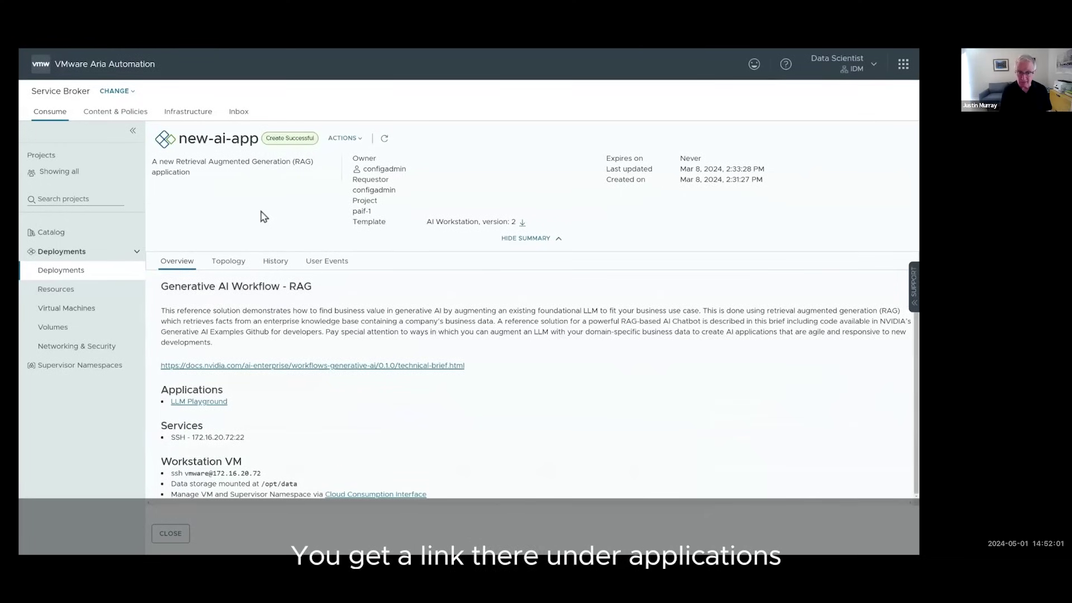
{"action": "key", "text": "ctrl+Tab"}
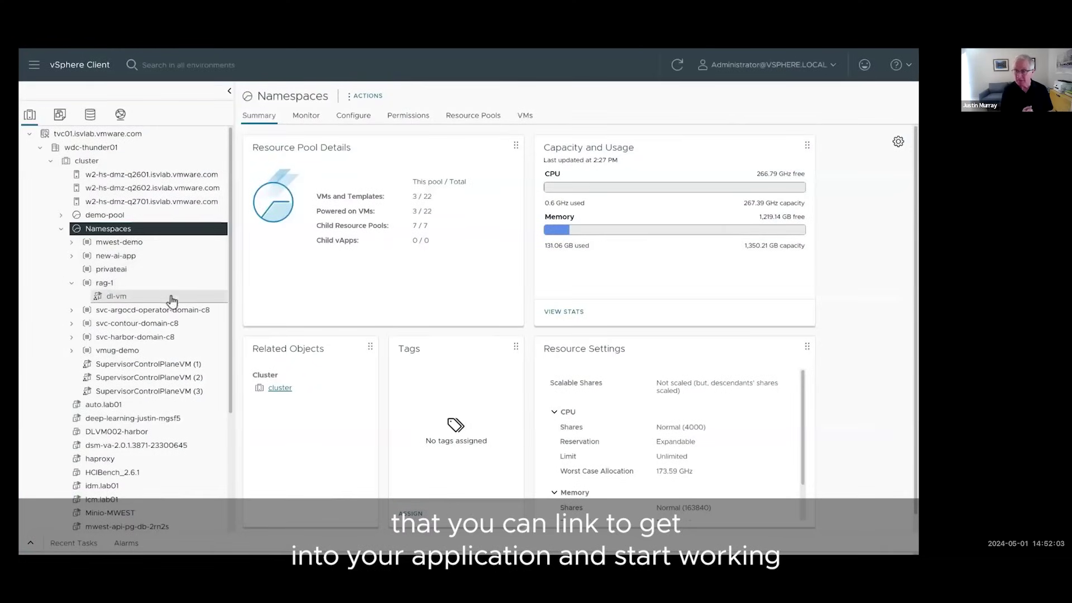
Step: Review dl-vm's summary and virtual hardware settings under rag-1, closing without changes
{"action": "left_click", "coordinate": [167, 302]}
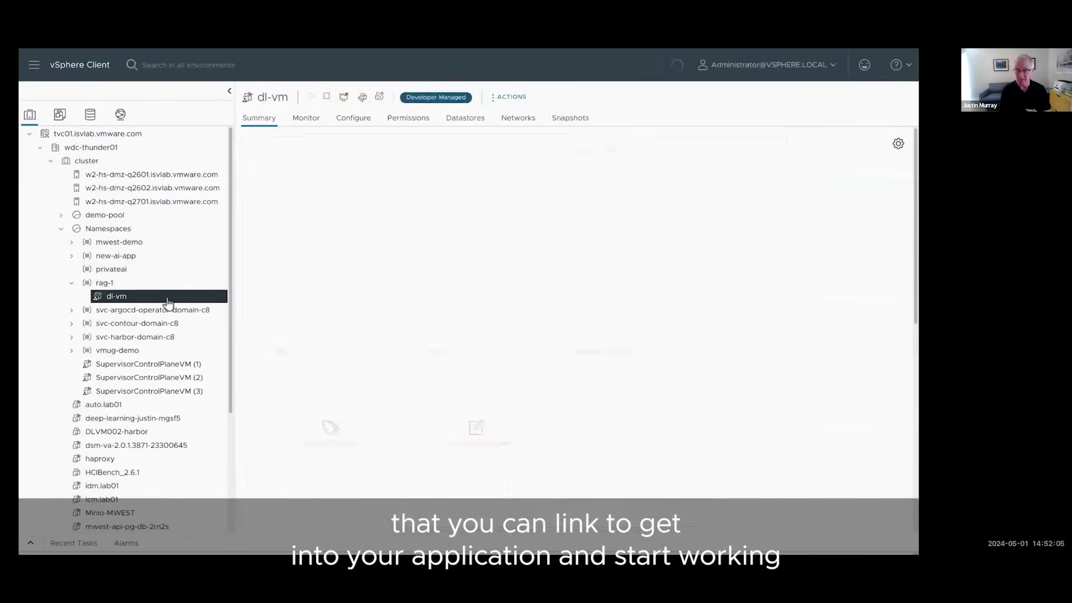
{"action": "right_click", "coordinate": [168, 302]}
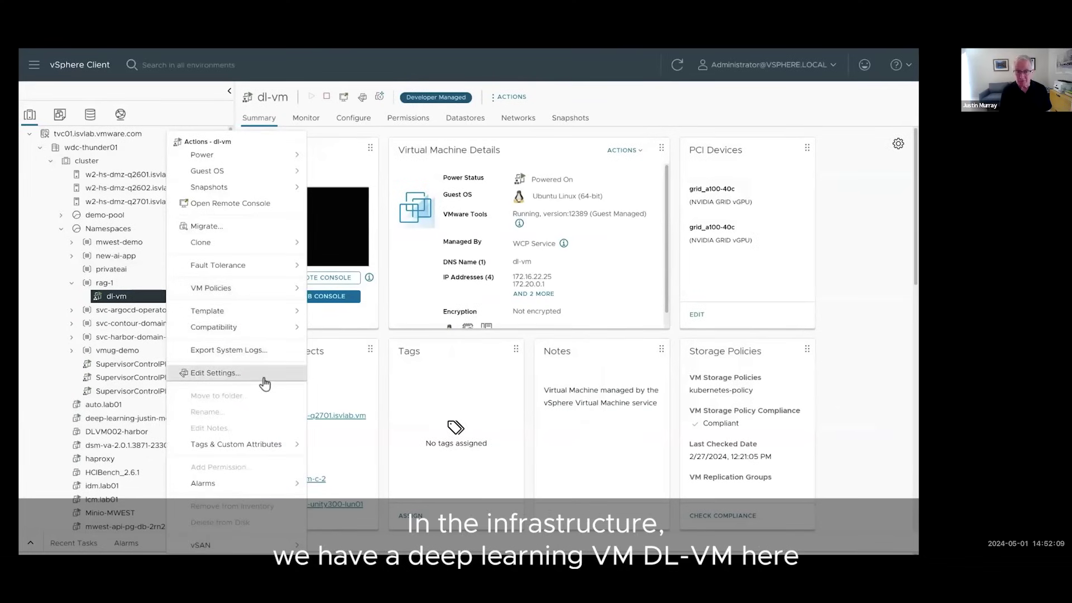
{"action": "left_click", "coordinate": [215, 373]}
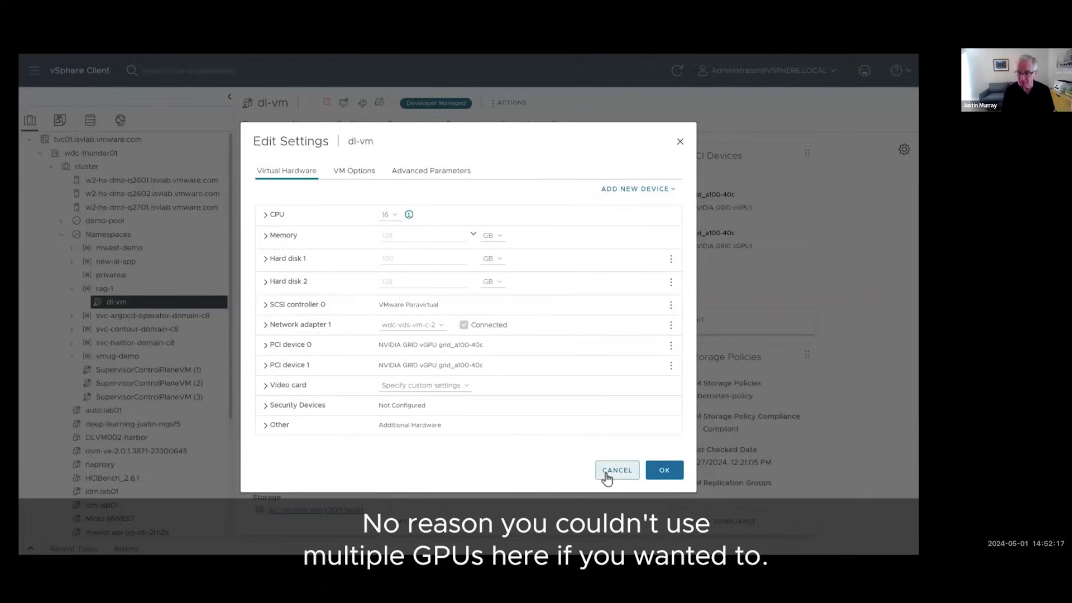
{"action": "left_click", "coordinate": [609, 475]}
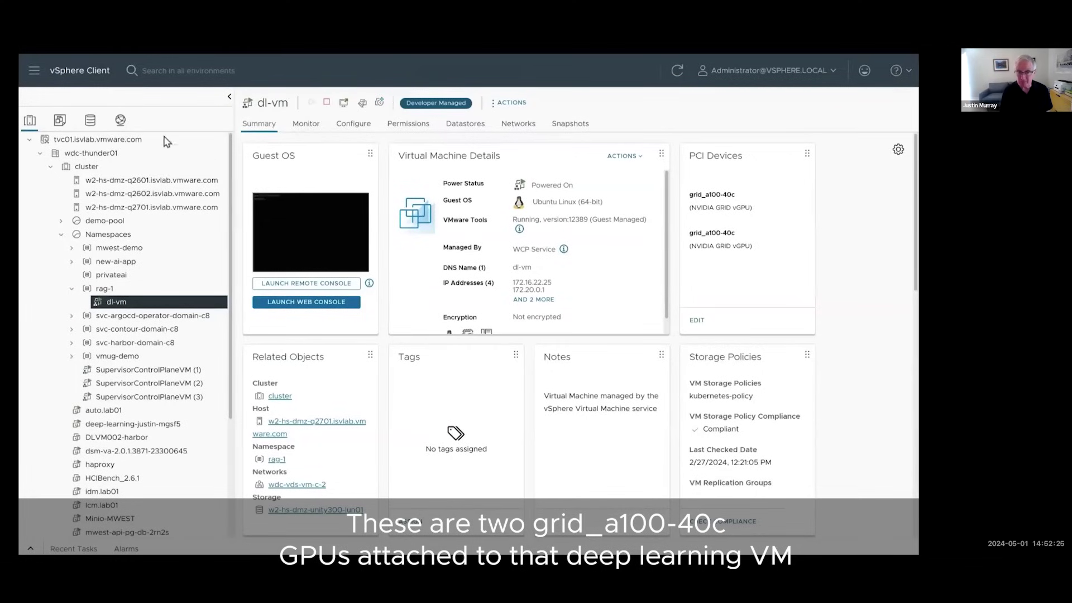
Step: Open the private-ai-foundation-images content library and show actions for its Ubuntu vGPU template
{"action": "left_click", "coordinate": [36, 79]}
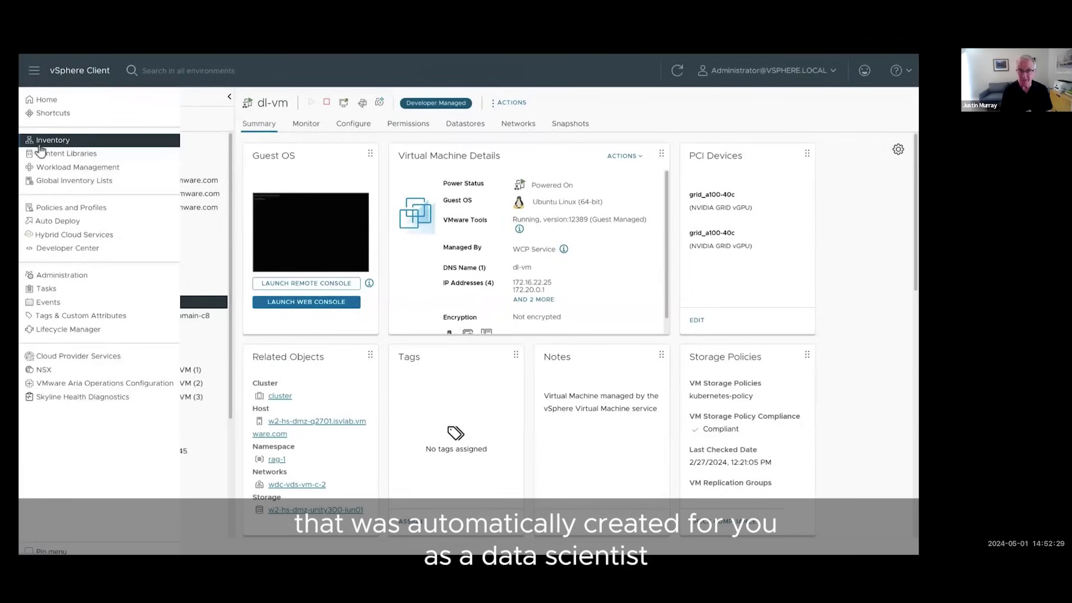
{"action": "left_click", "coordinate": [118, 157]}
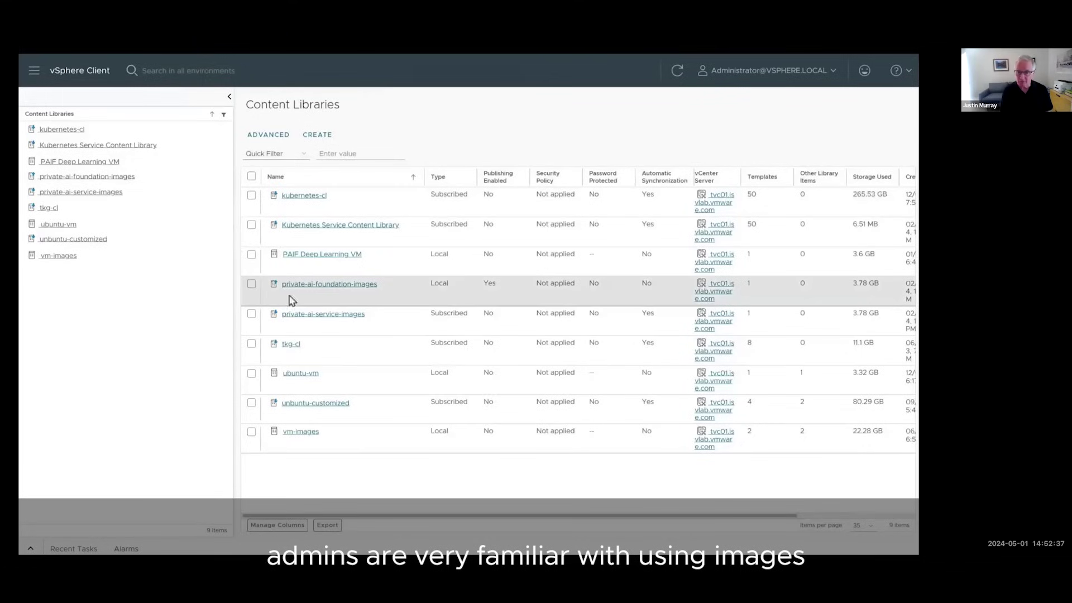
{"action": "left_click", "coordinate": [375, 288]}
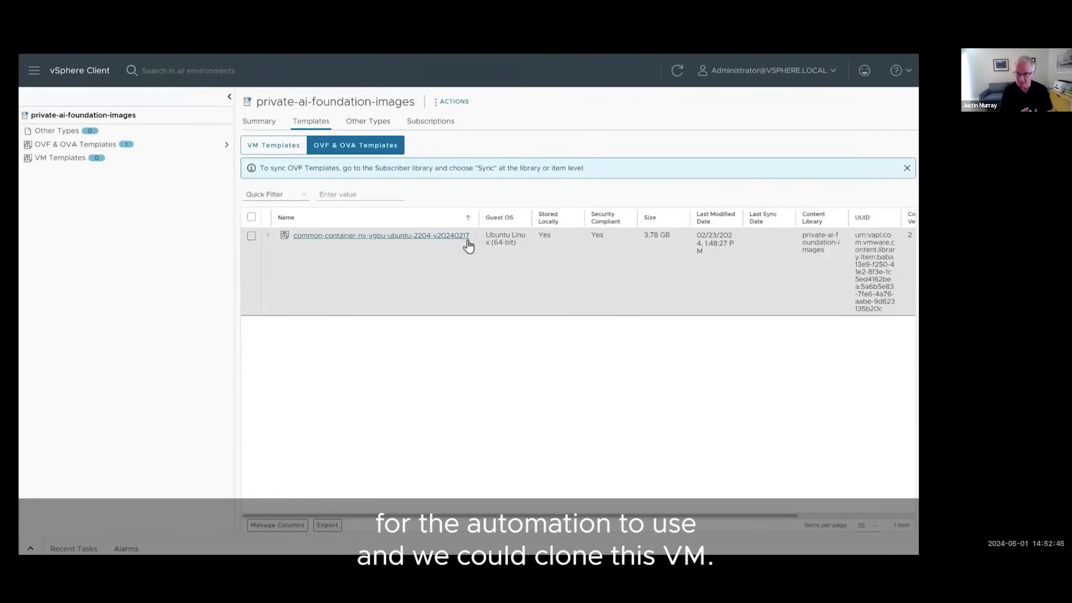
{"action": "right_click", "coordinate": [469, 246]}
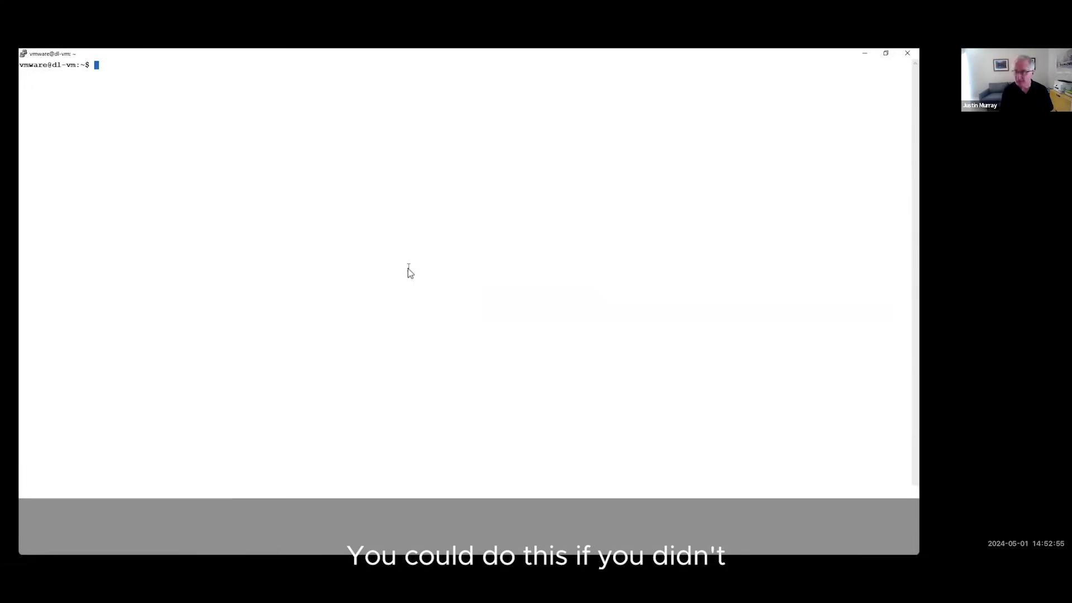
Step: Run hostname and sudo docker ps on dl-vm to list the running containers
{"action": "type", "text": "hostname"}
{"action": "key", "text": "Return"}
{"action": "type", "text": "sudo docker ps"}
{"action": "key", "text": "Return"}
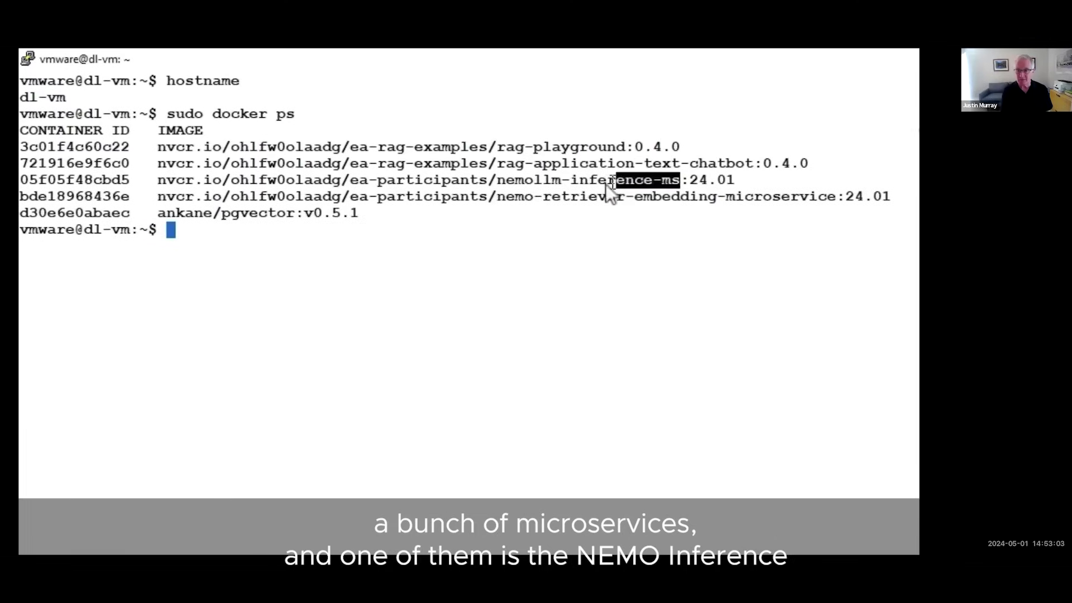
Step: Highlight the nemollm-inference-ms and nemo-retriever-embedding-microservice image names
{"action": "left_click_drag", "start_coordinate": [519, 186], "coordinate": [516, 187]}
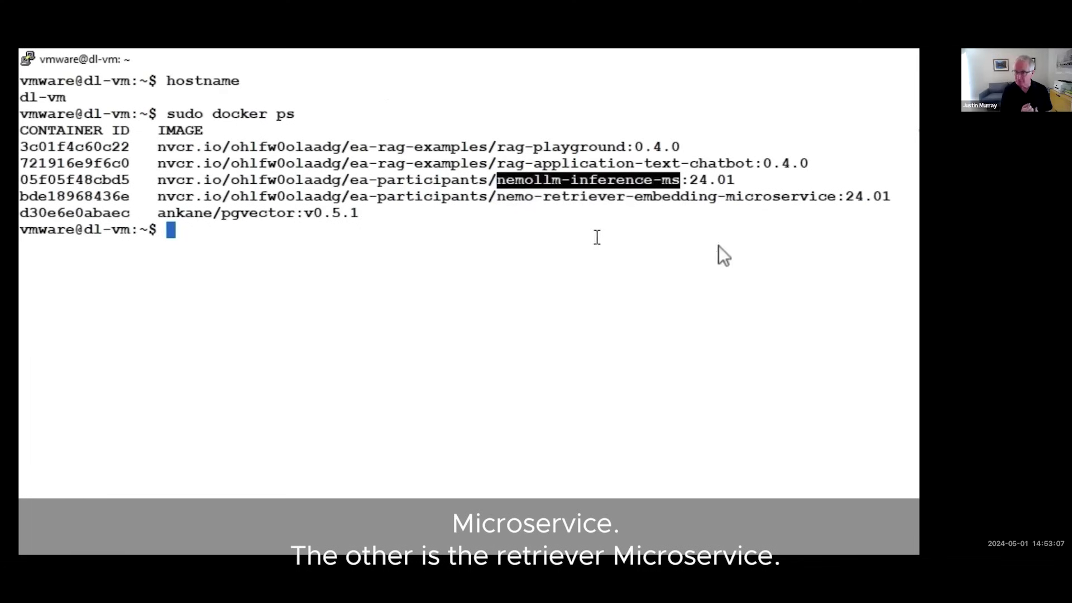
{"action": "left_click_drag", "start_coordinate": [836, 199], "coordinate": [611, 201]}
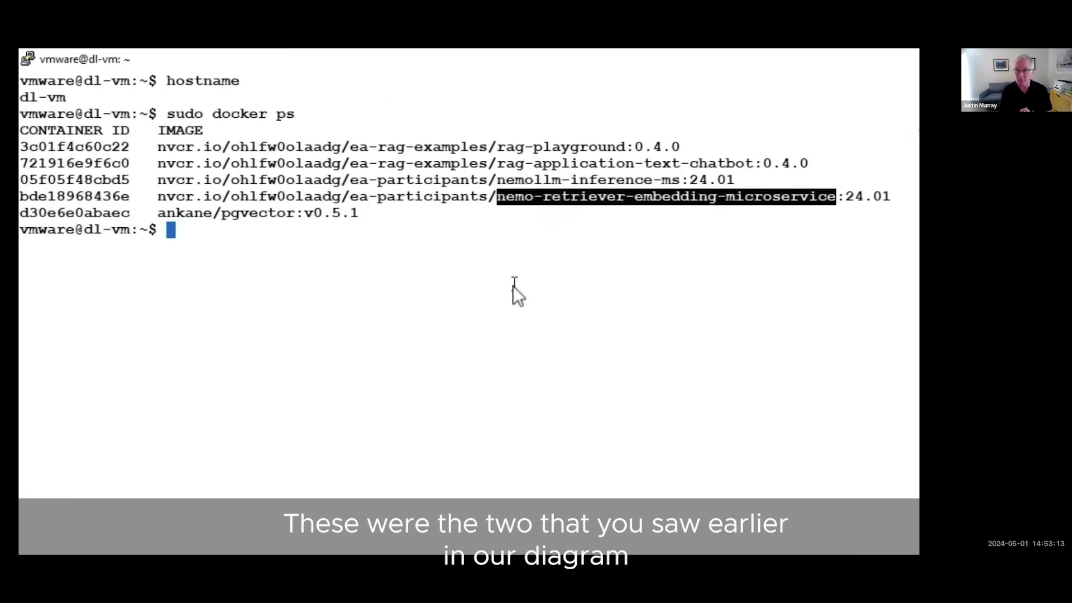
{"action": "left_click", "coordinate": [509, 317]}
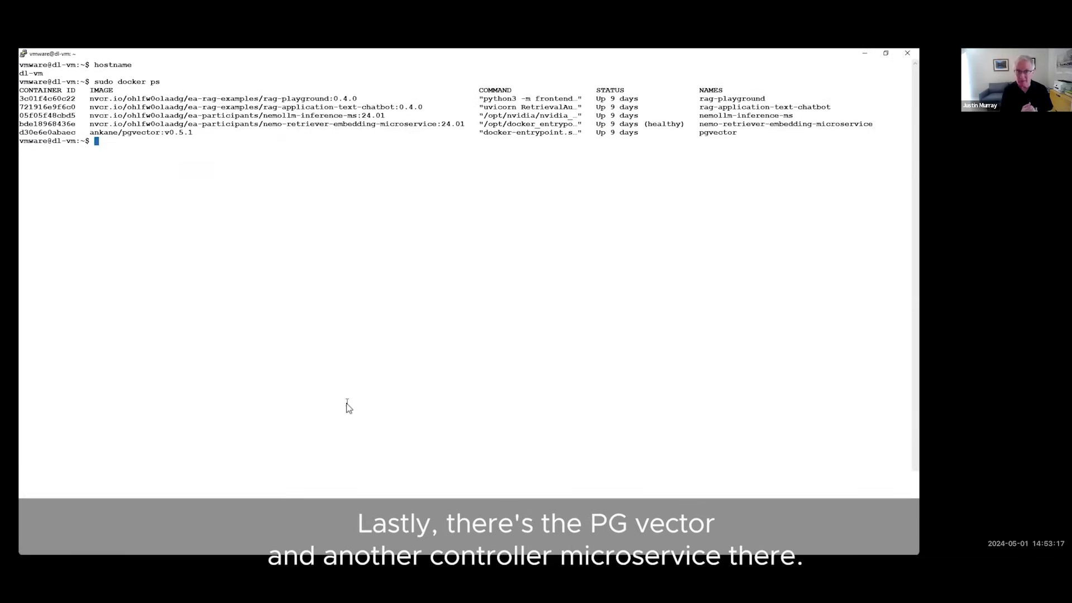
{"action": "key", "text": "alt+Tab"}
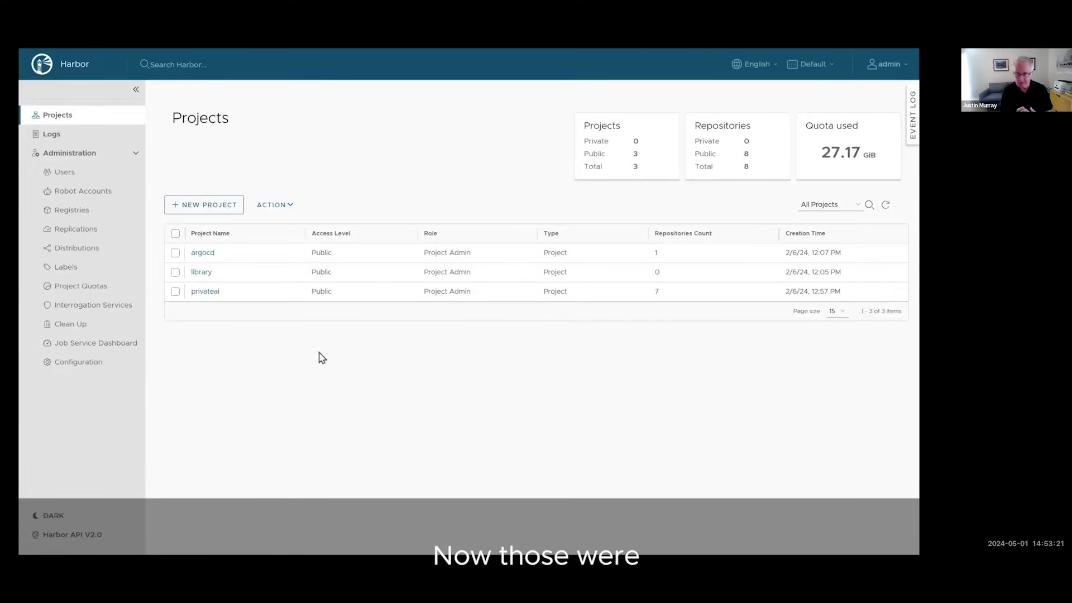
Step: Open the privateai project in Harbor to list its seven repositories
{"action": "left_click", "coordinate": [217, 297]}
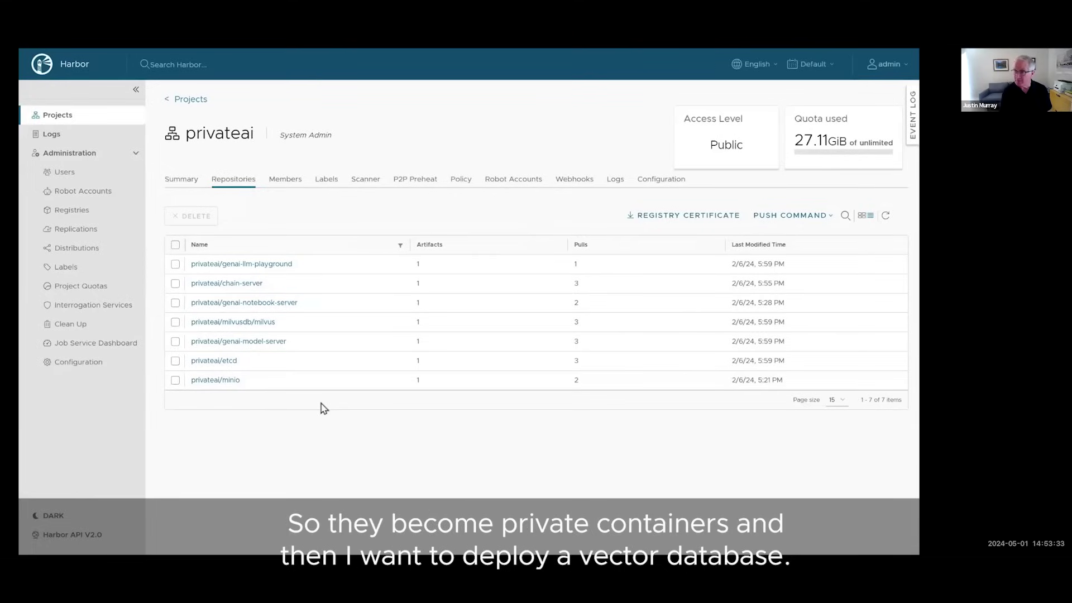
{"action": "key", "text": "alt+Tab"}
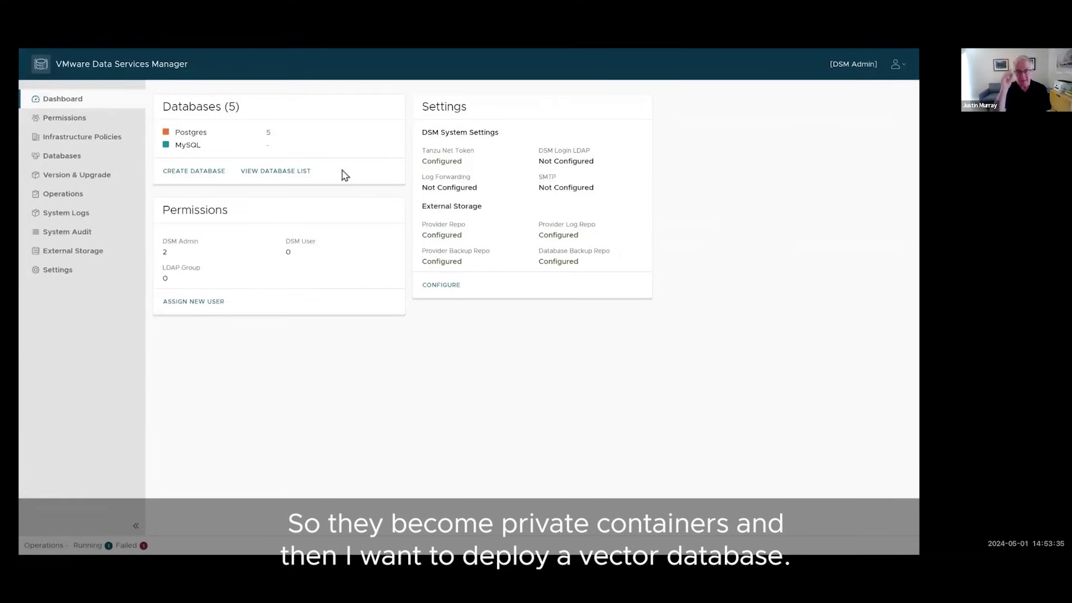
Step: Open the database list and view the deep-learning Postgres 15.5 instance summary
{"action": "left_click", "coordinate": [308, 177]}
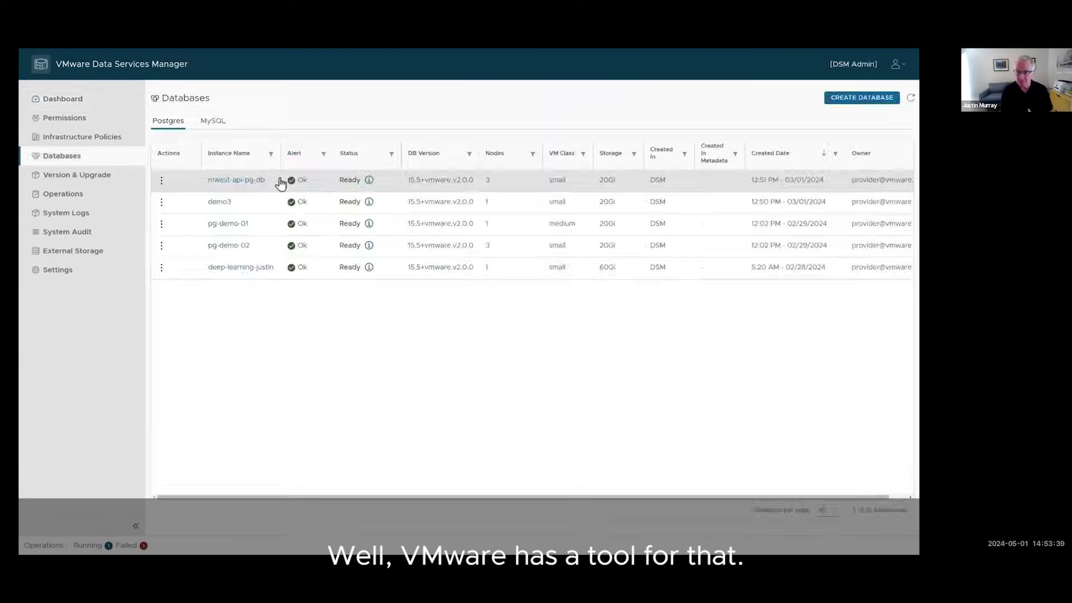
{"action": "left_click", "coordinate": [273, 268]}
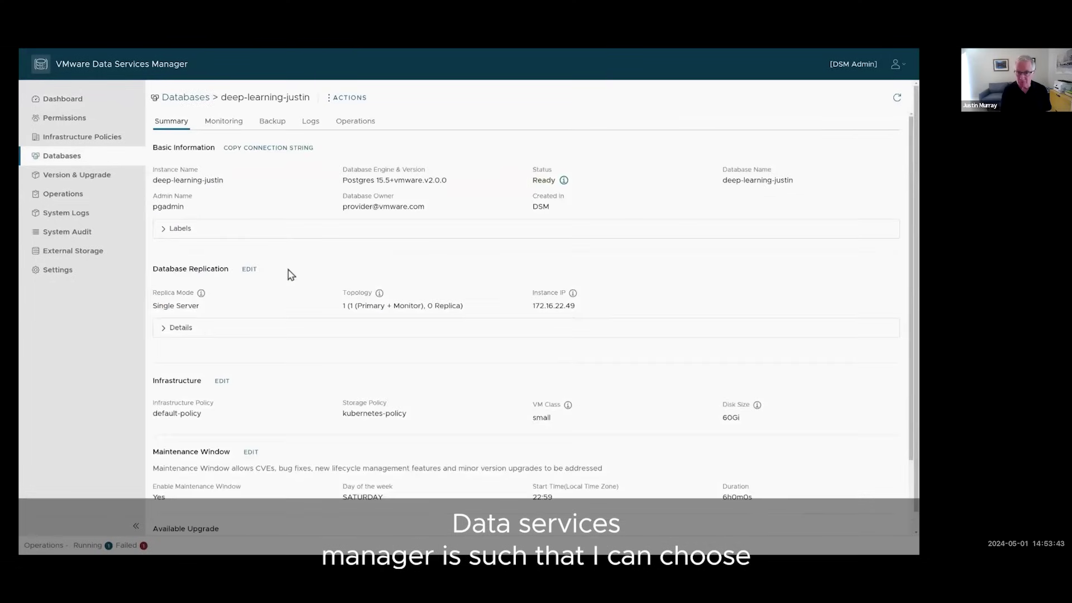